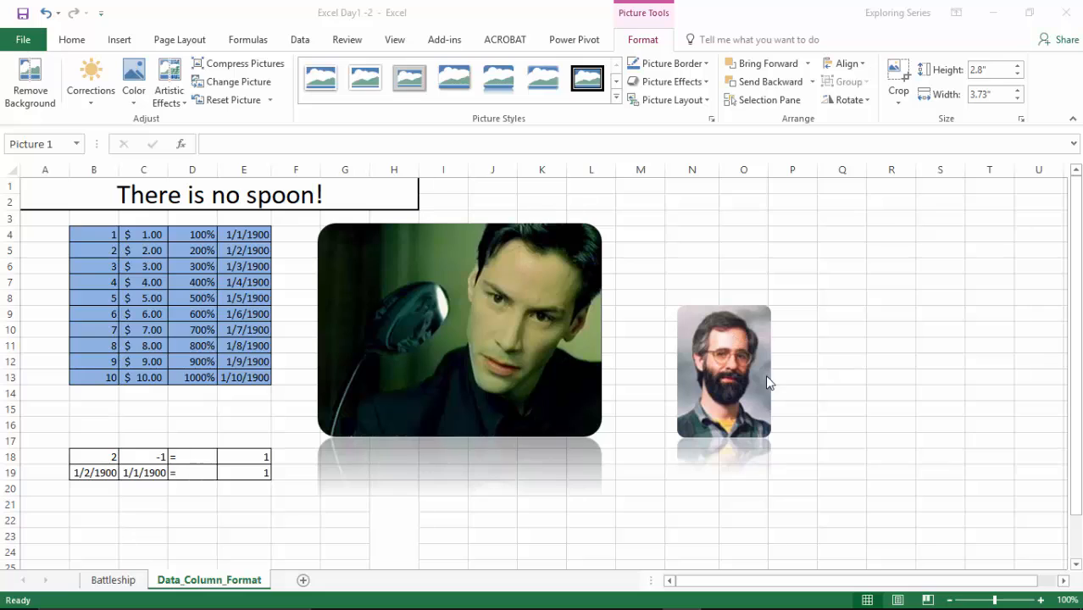
Step: Move the small portrait picture slightly up and to the right, with its upper edge in row 6, and select cell N4
{"action": "left_click_drag", "start_coordinate": [744, 341], "coordinate": [773, 306]}
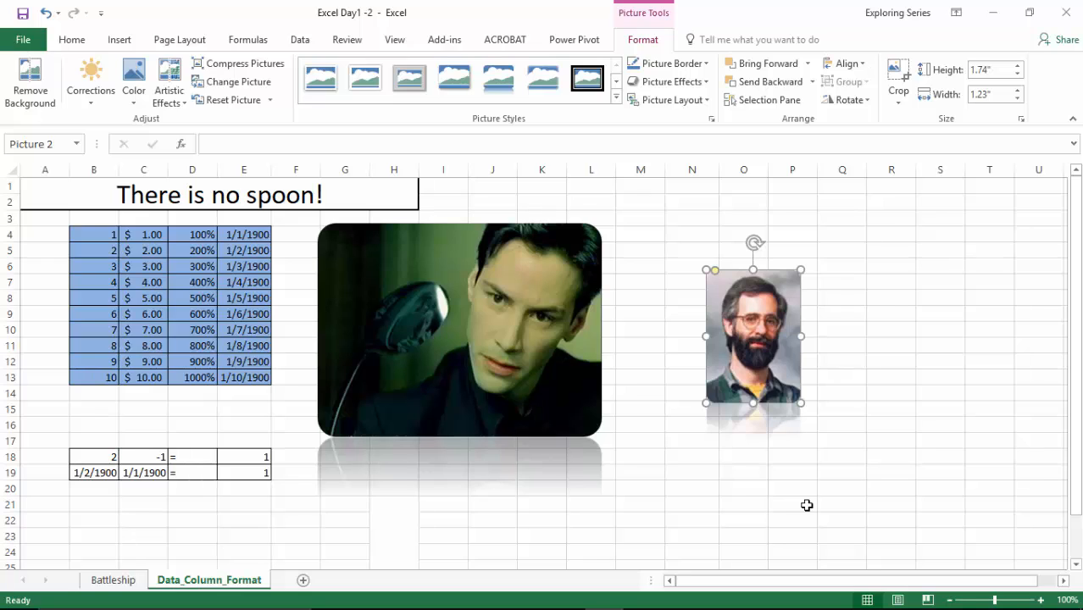
{"action": "left_click", "coordinate": [64, 42]}
{"action": "left_click", "coordinate": [677, 234]}
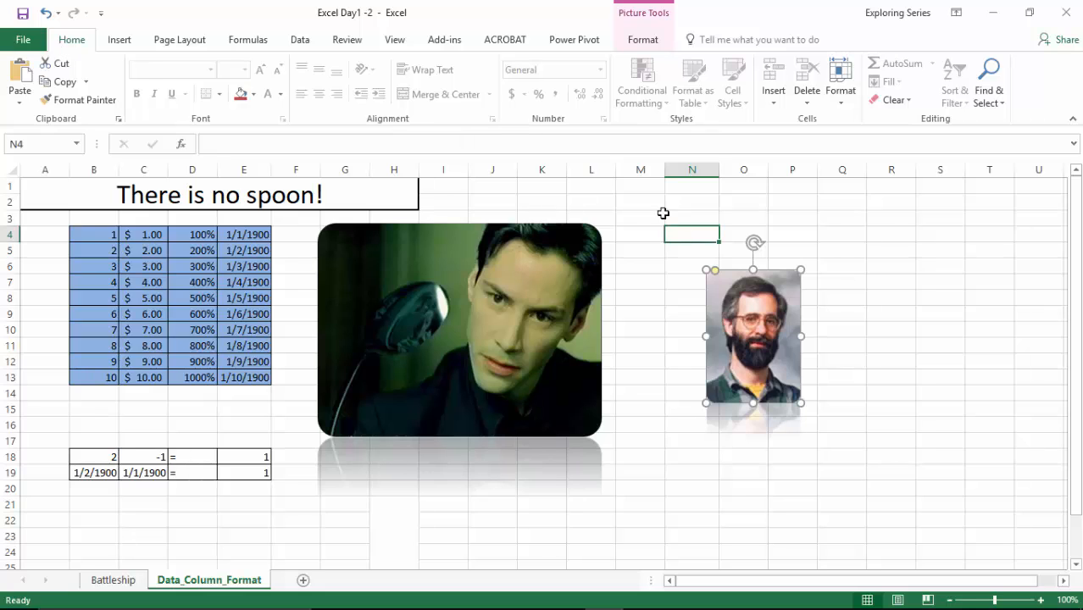
Step: Review the available number formats and check which format each of the cells B4 through E4 uses
{"action": "left_click", "coordinate": [601, 70]}
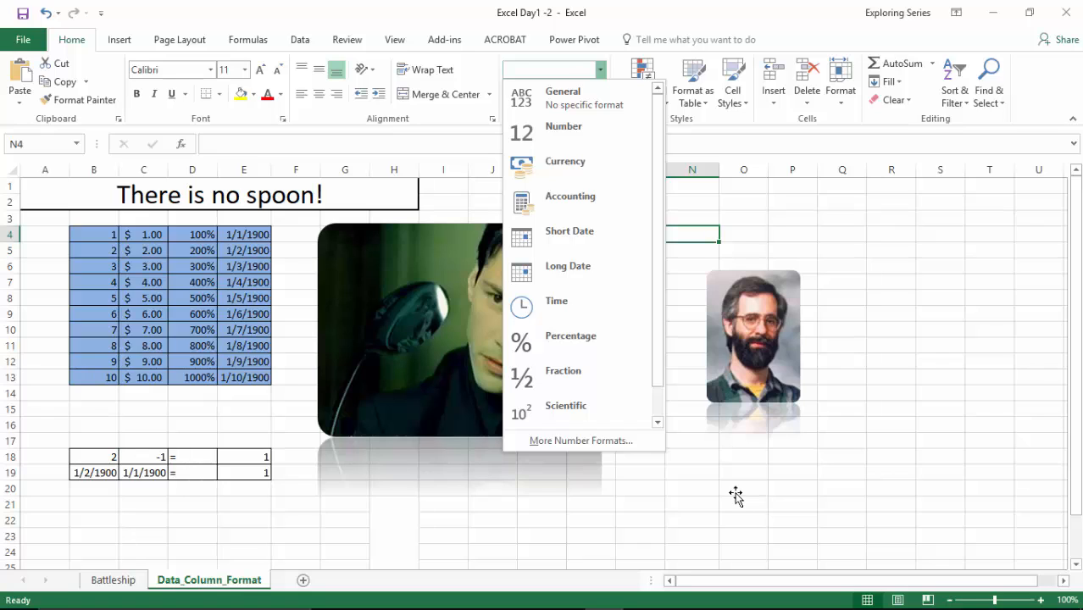
{"action": "key", "text": "Escape"}
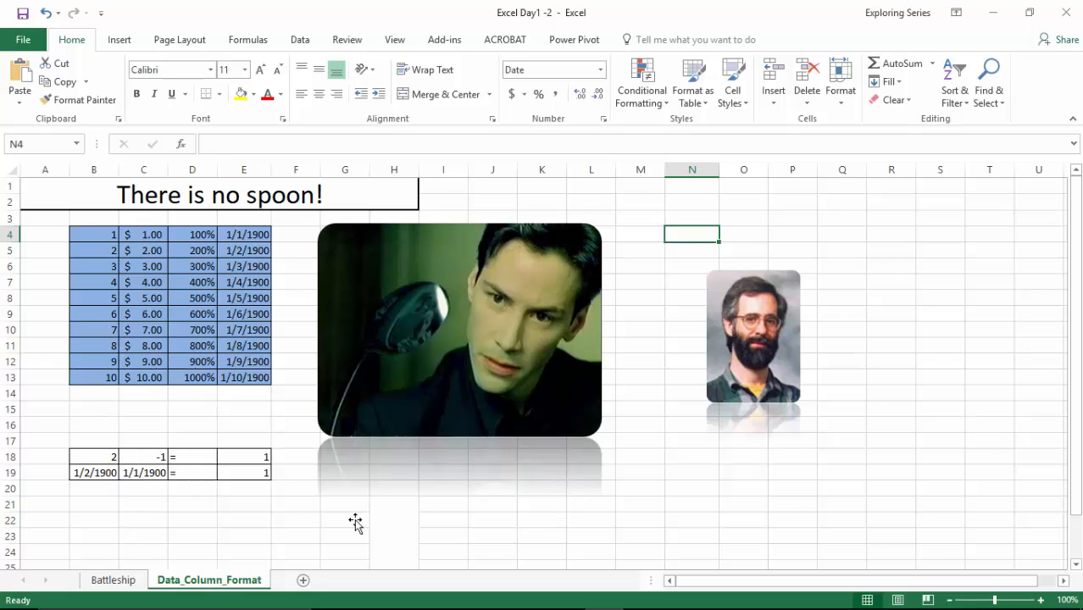
{"action": "left_click_drag", "start_coordinate": [130, 236], "coordinate": [258, 377]}
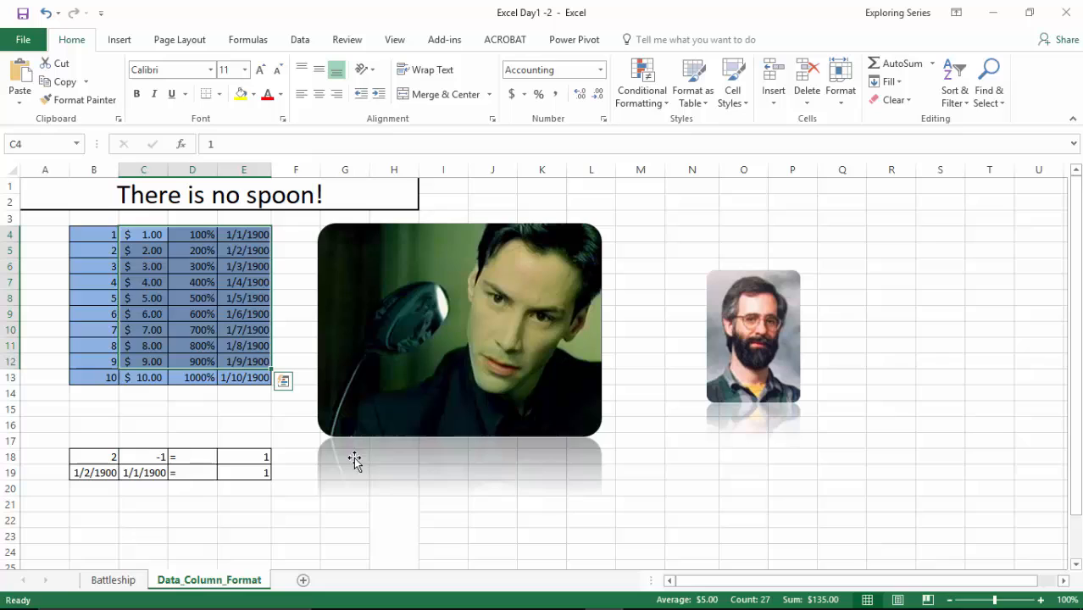
{"action": "left_click", "coordinate": [417, 521]}
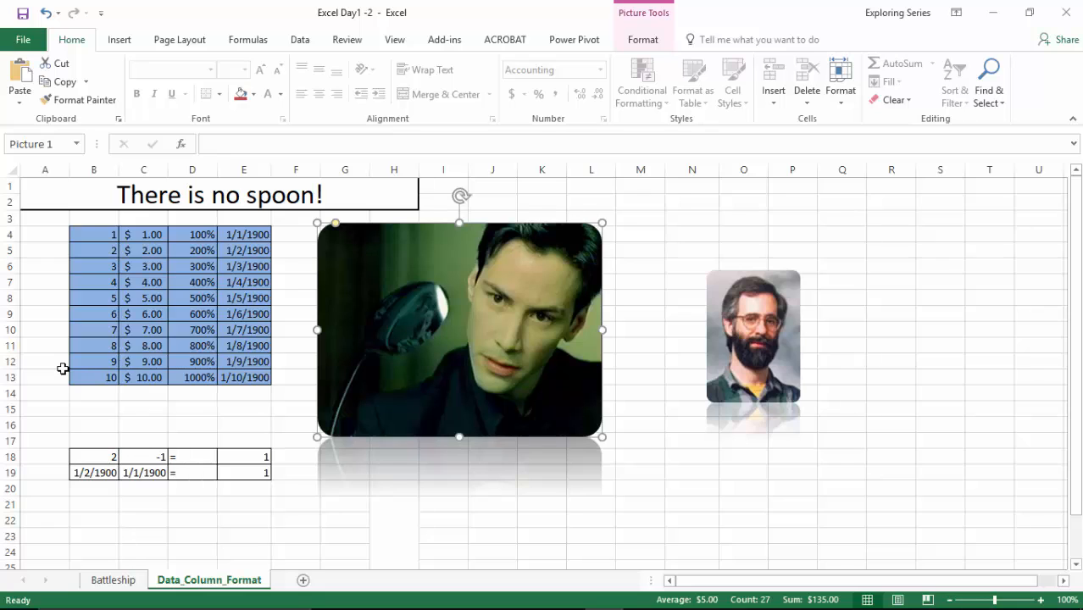
{"action": "left_click", "coordinate": [80, 238]}
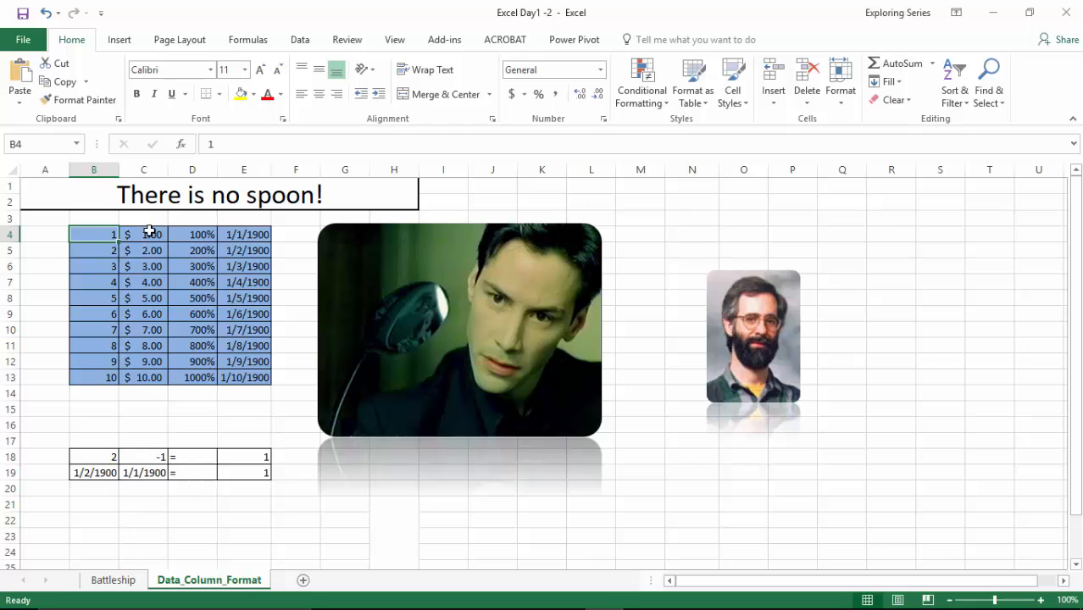
{"action": "key", "text": "Tab"}
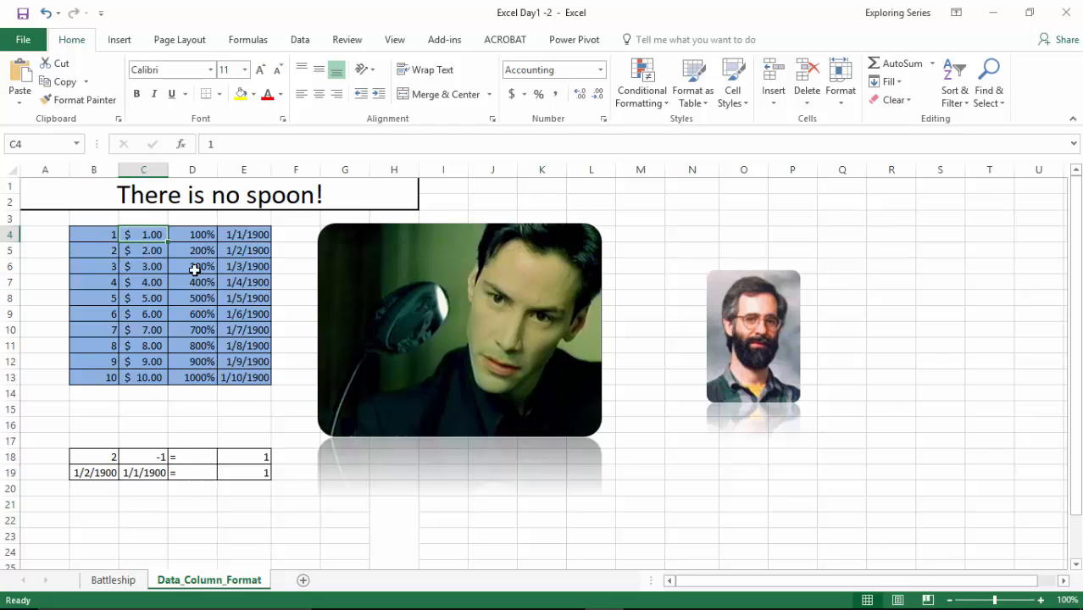
{"action": "key", "text": "Tab"}
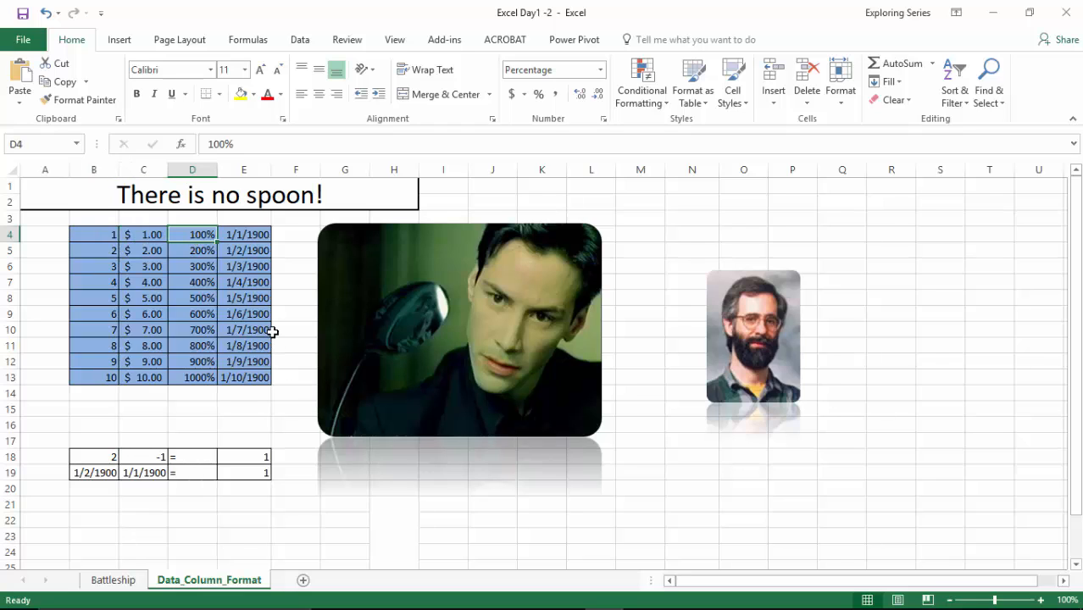
{"action": "key", "text": "Tab"}
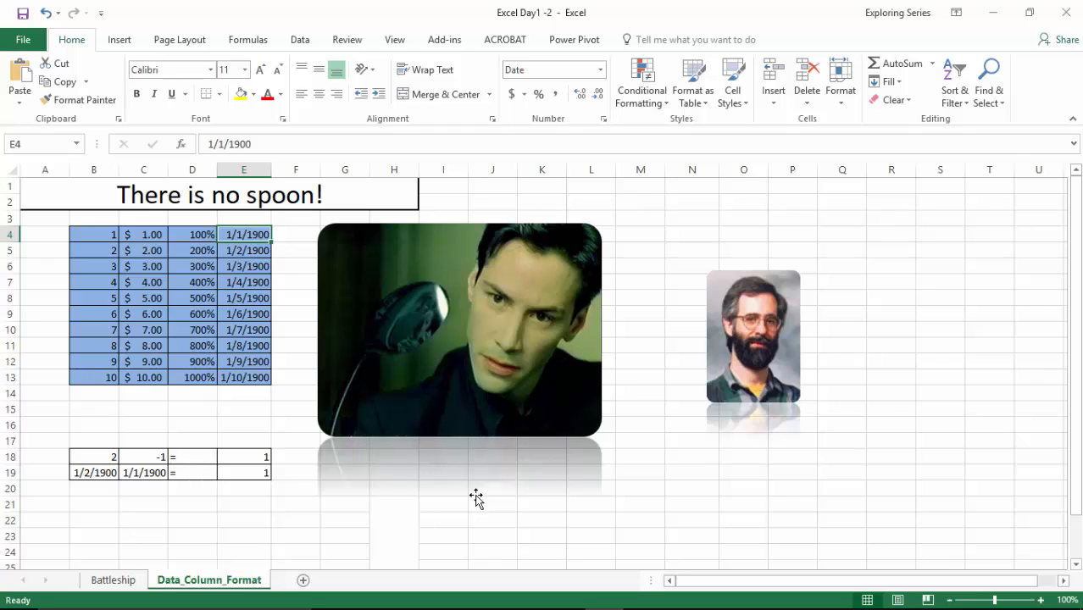
Step: Enter $2.00 in empty cell S6 and reselect the cell to check its assigned format
{"action": "left_click", "coordinate": [947, 263]}
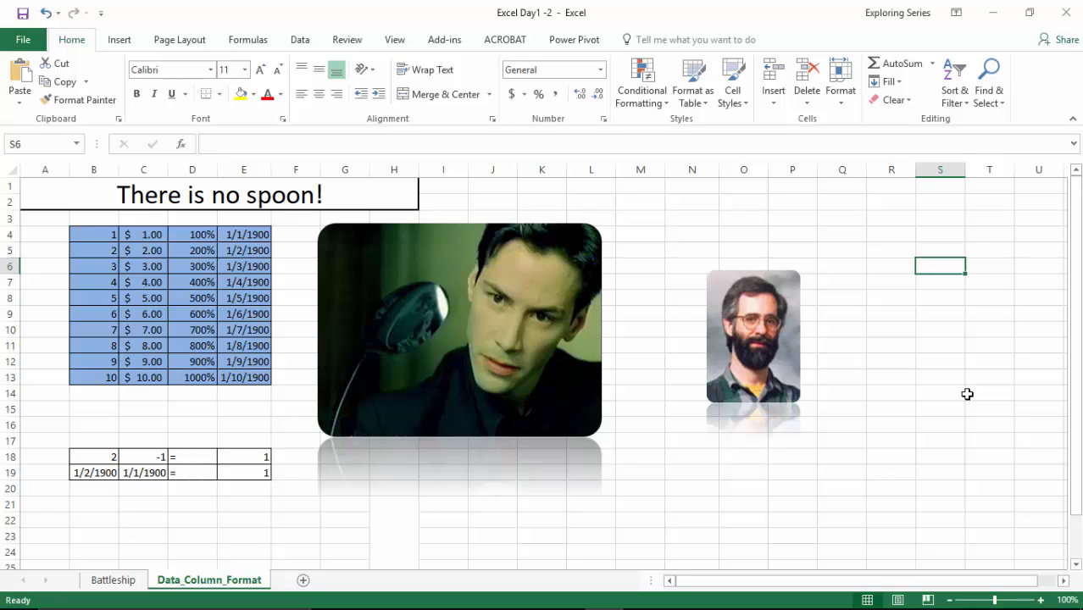
{"action": "type", "text": "$2.00"}
{"action": "key", "text": "Return"}
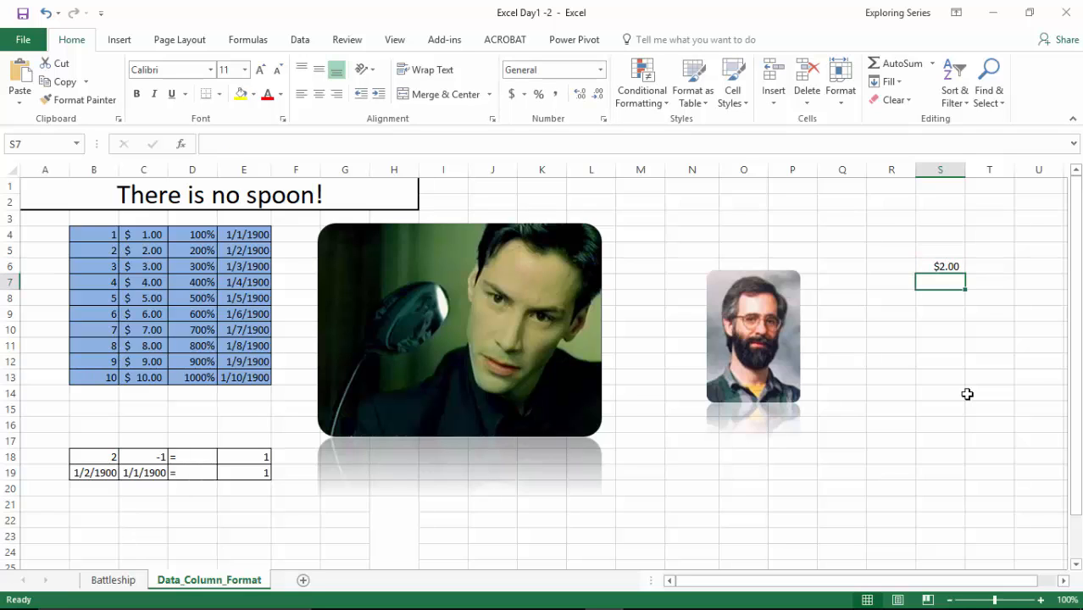
{"action": "left_click", "coordinate": [931, 268]}
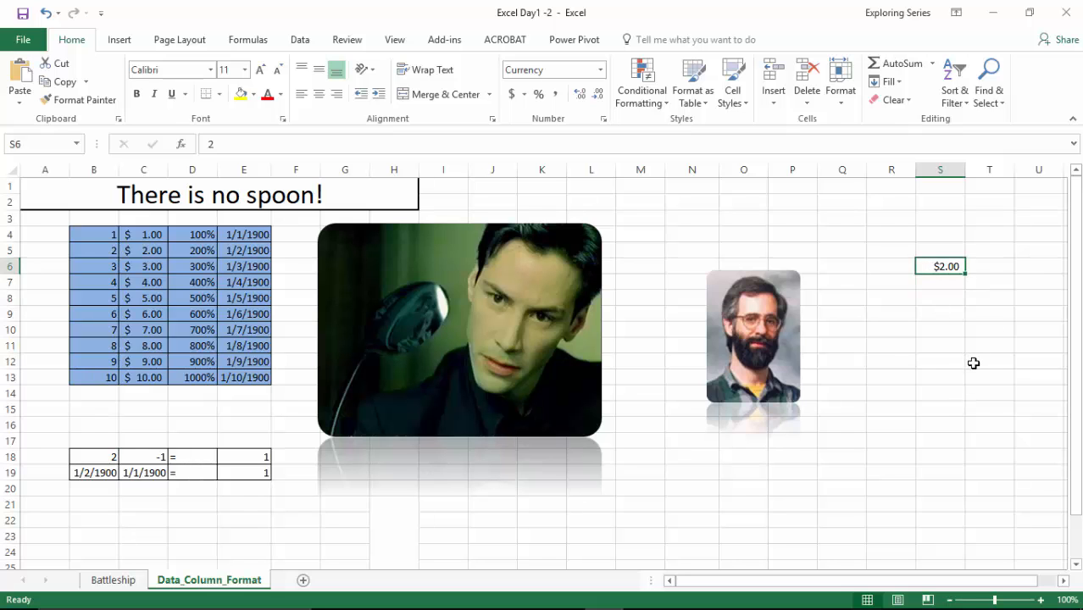
Step: Change the number format of cell S6 to General, followed by Percentage
{"action": "scroll", "coordinate": [974, 364], "scroll_direction": "up", "scroll_amount": 4, "text": "ctrl"}
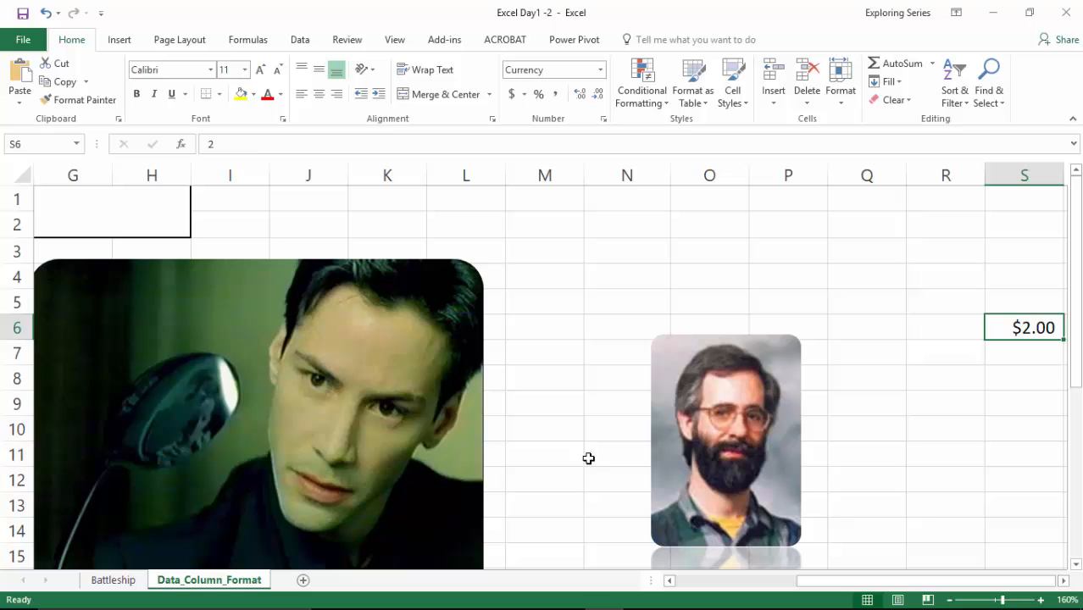
{"action": "left_click", "coordinate": [883, 580]}
{"action": "scroll", "coordinate": [965, 428], "scroll_direction": "down", "scroll_amount": 1, "text": "ctrl"}
{"action": "scroll", "coordinate": [966, 427], "scroll_direction": "down", "scroll_amount": 3, "text": "ctrl"}
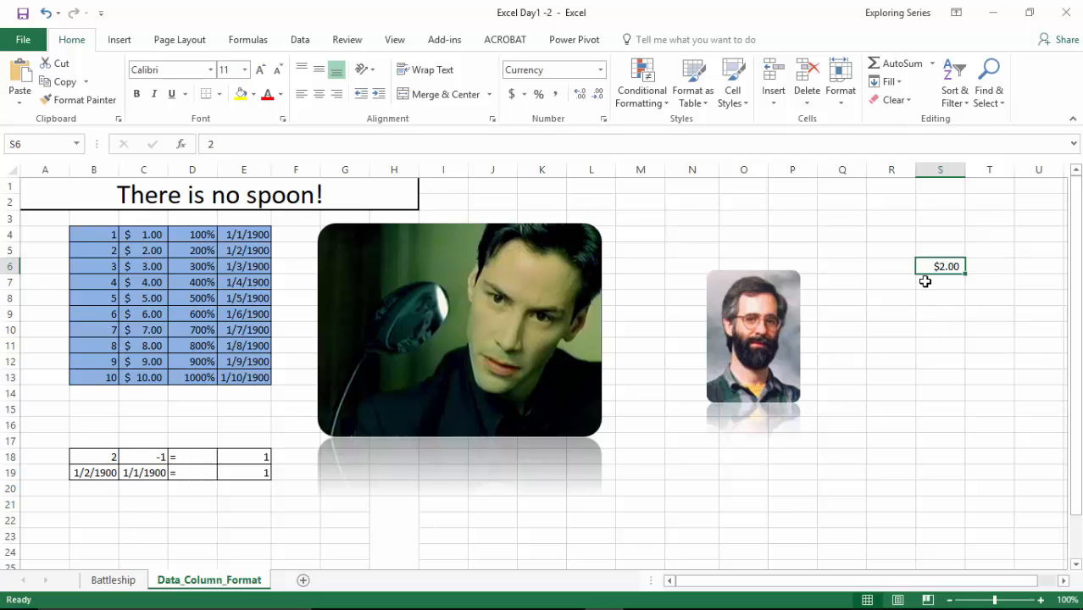
{"action": "left_click", "coordinate": [600, 69]}
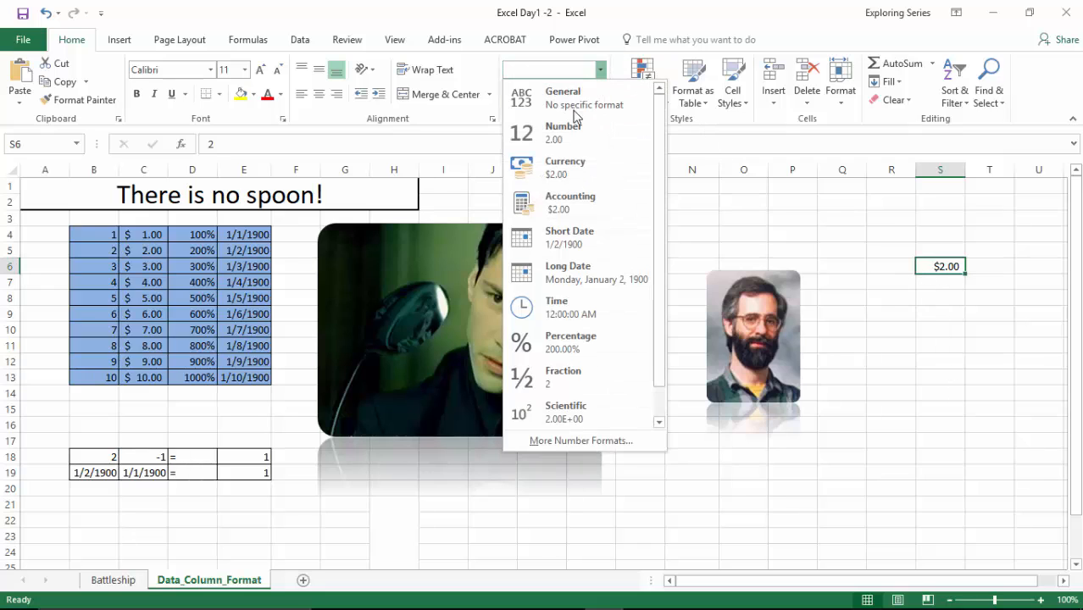
{"action": "left_click", "coordinate": [583, 113]}
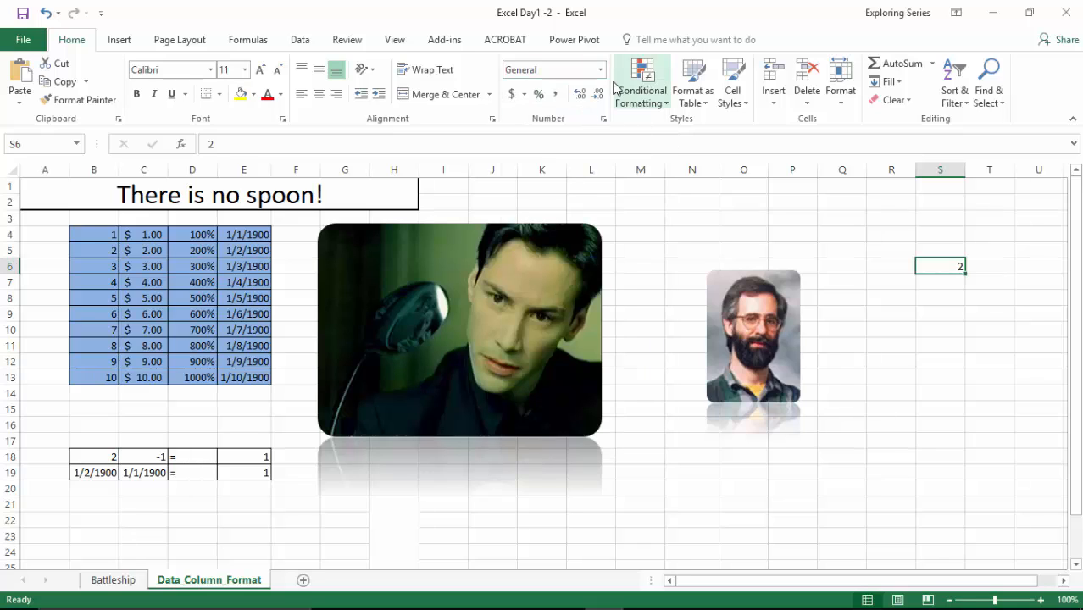
{"action": "left_click", "coordinate": [539, 94]}
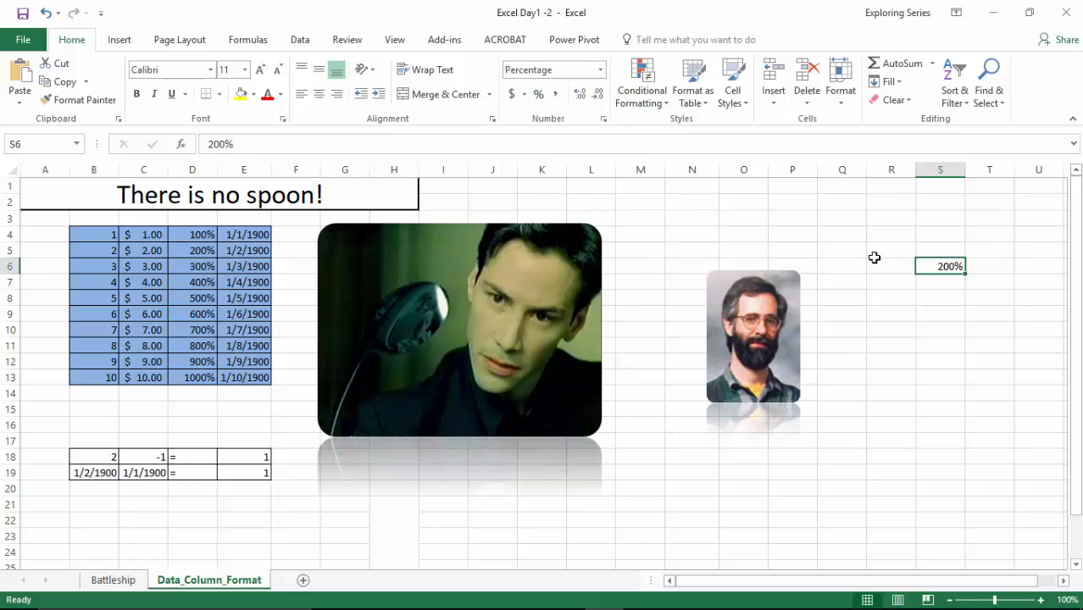
Step: Switch cell S6 to the Short Date format and finally to the Number format
{"action": "left_click", "coordinate": [598, 73]}
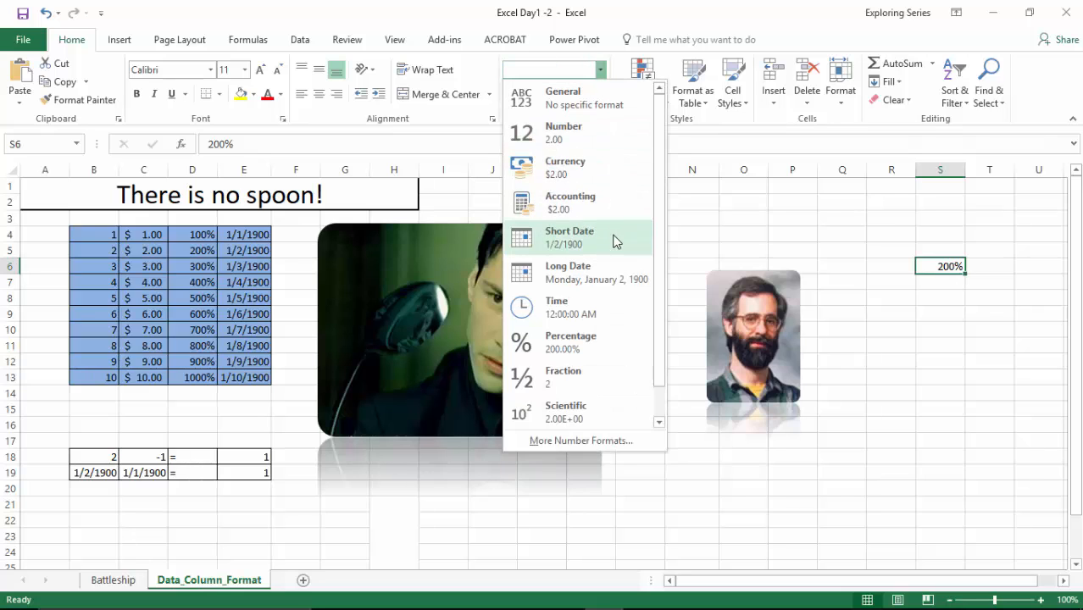
{"action": "left_click", "coordinate": [616, 237]}
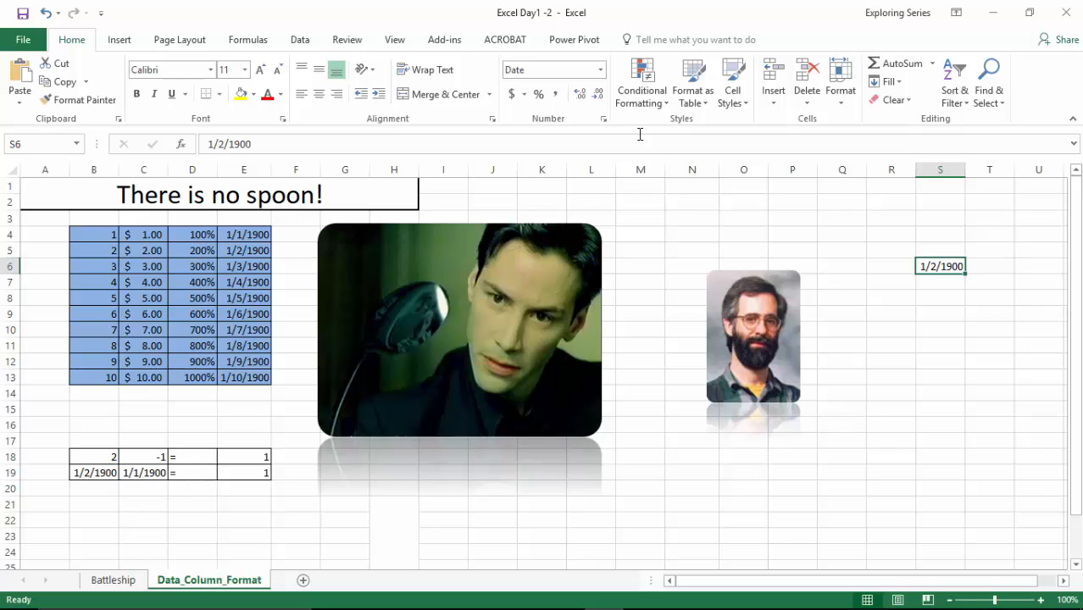
{"action": "left_click", "coordinate": [598, 70]}
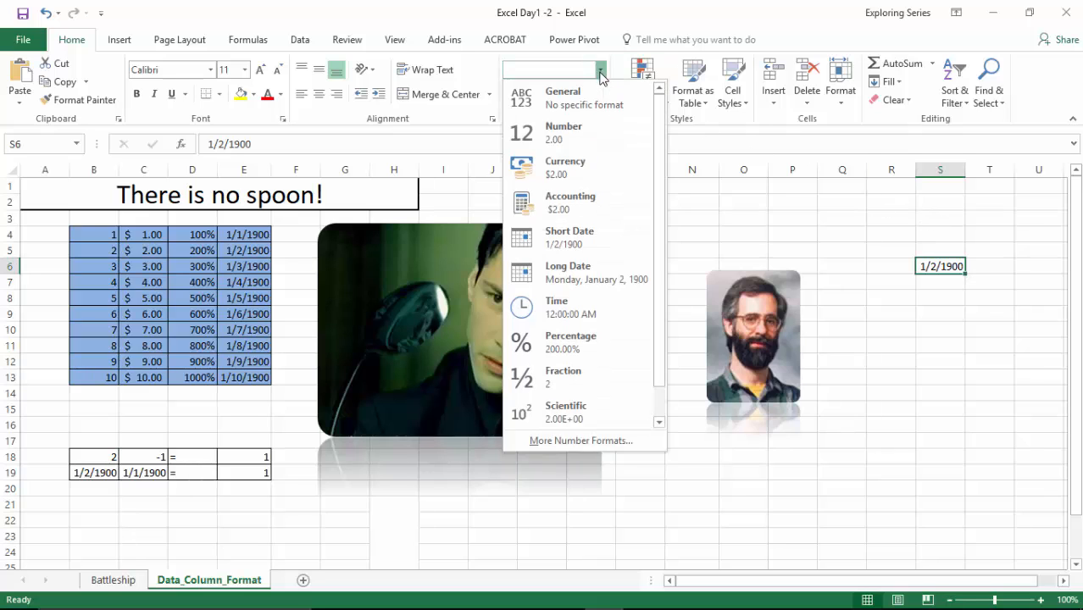
{"action": "left_click", "coordinate": [576, 143]}
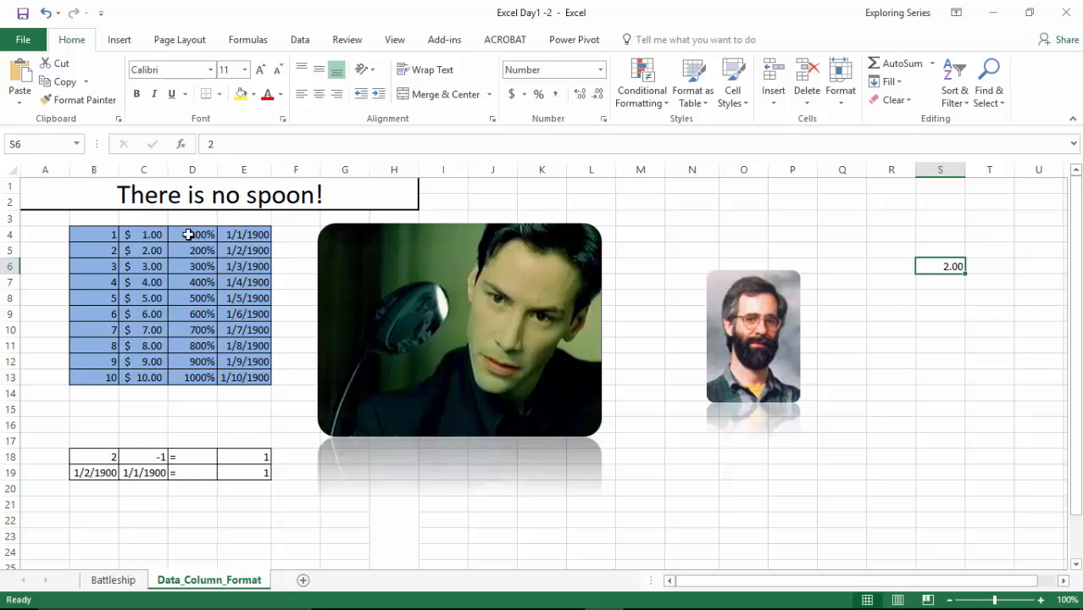
{"action": "left_click_drag", "start_coordinate": [141, 169], "coordinate": [222, 175]}
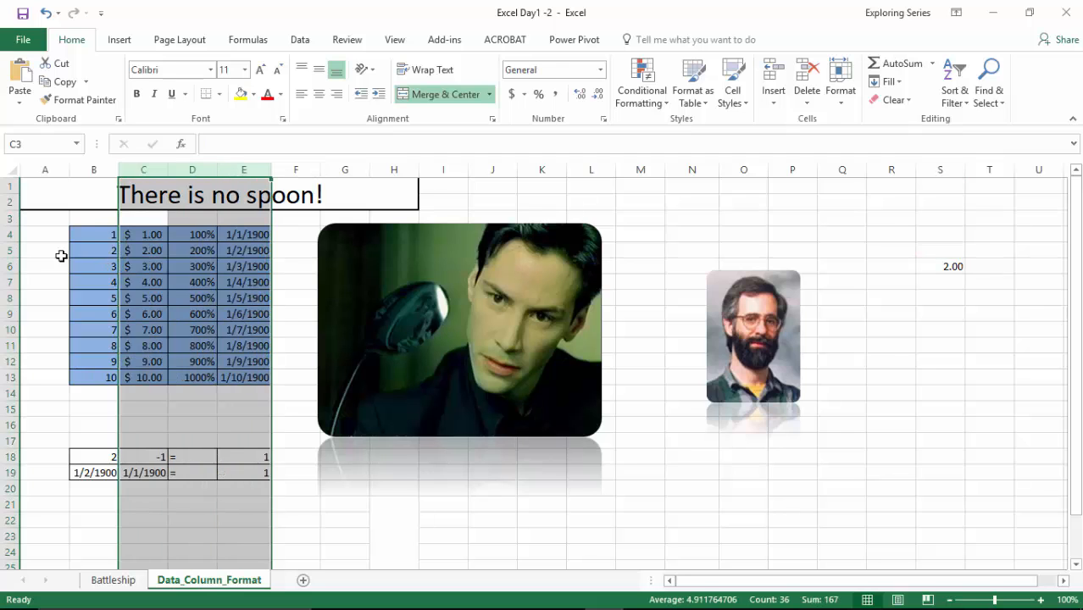
{"action": "left_click", "coordinate": [94, 234]}
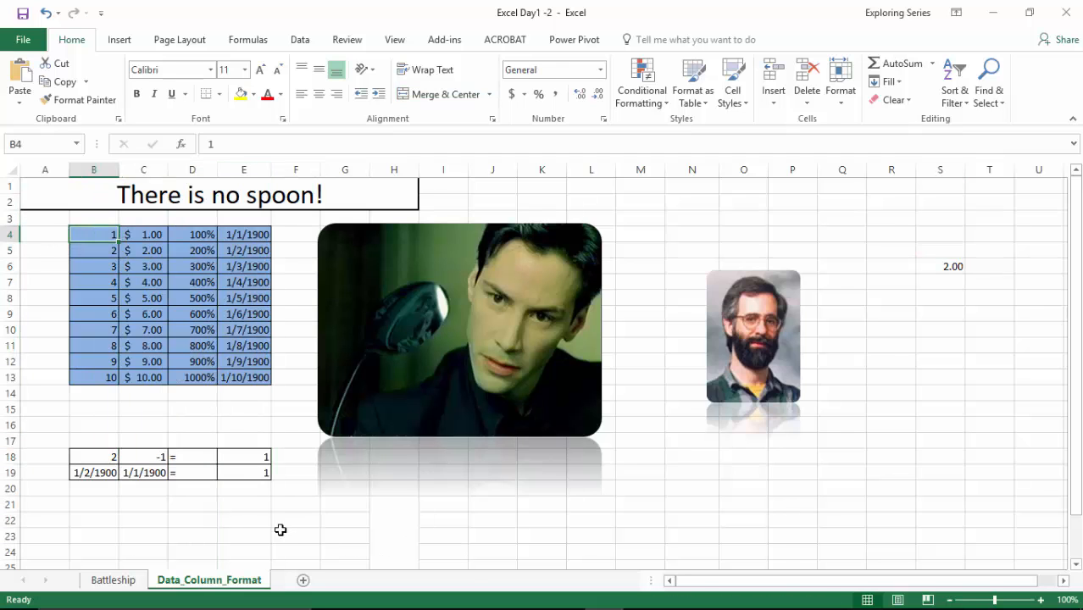
Step: Enter the date 1/2/1900 in cell B23 and the amount $1.00 in cell C23
{"action": "scroll", "coordinate": [278, 524], "scroll_direction": "down", "scroll_amount": 1}
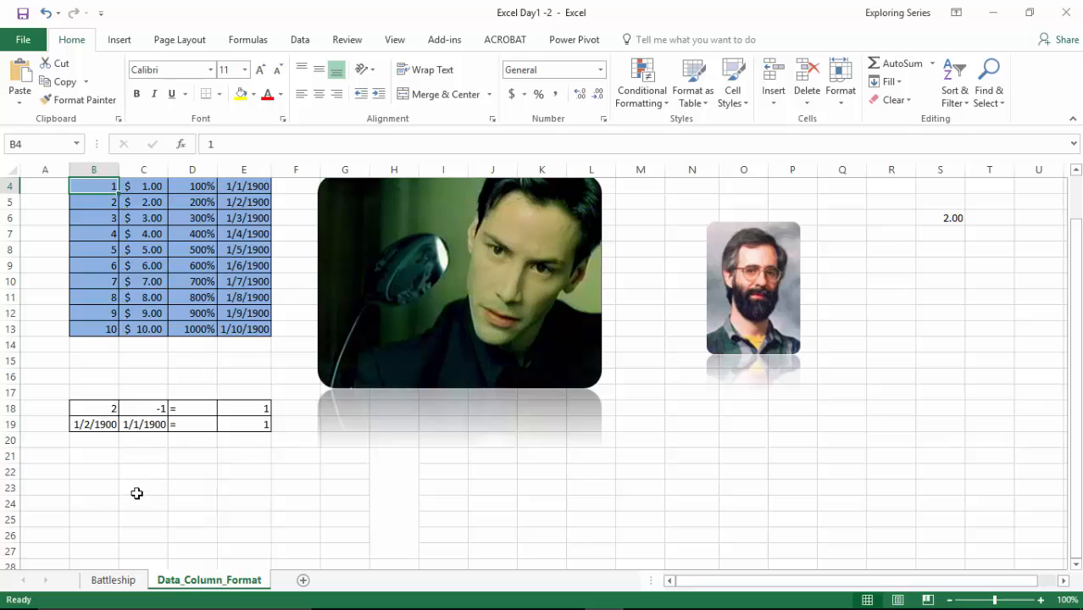
{"action": "left_click", "coordinate": [92, 492]}
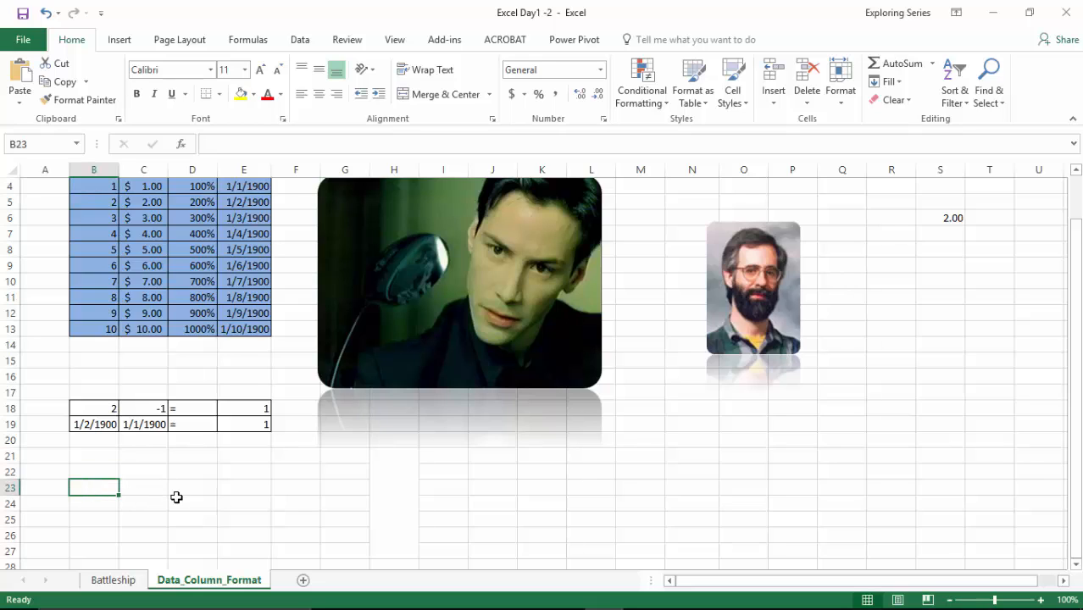
{"action": "type", "text": "1/"}
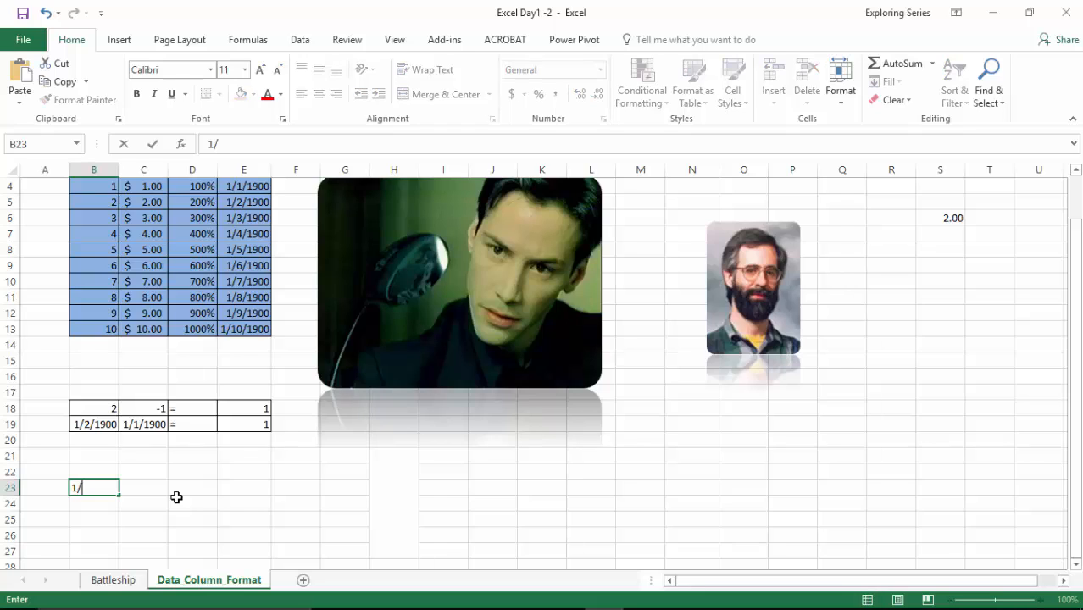
{"action": "type", "text": "2/1900"}
{"action": "key", "text": "Tab"}
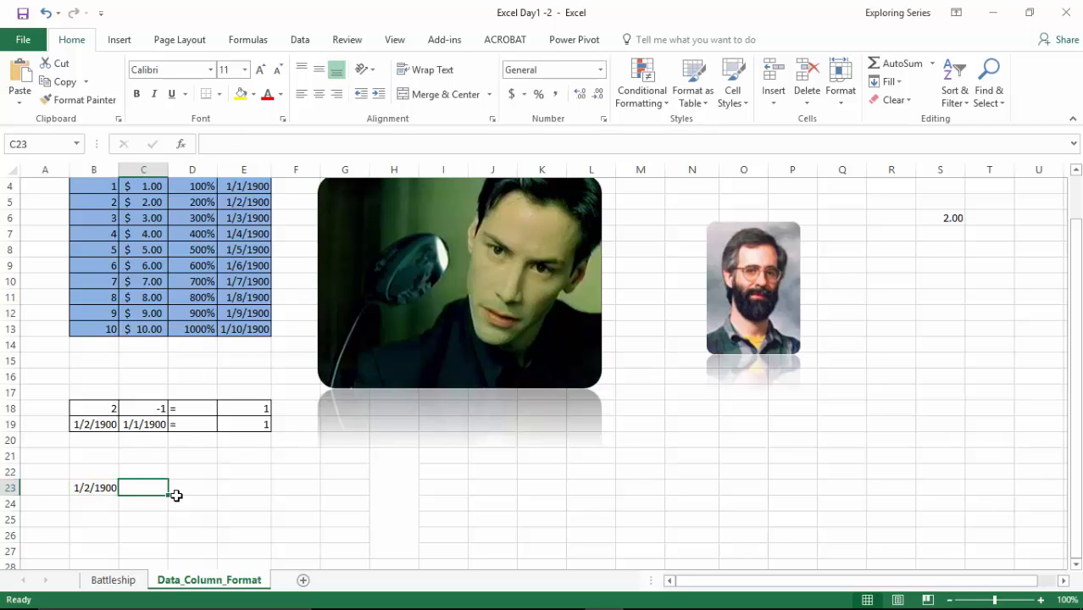
{"action": "type", "text": "$1.00"}
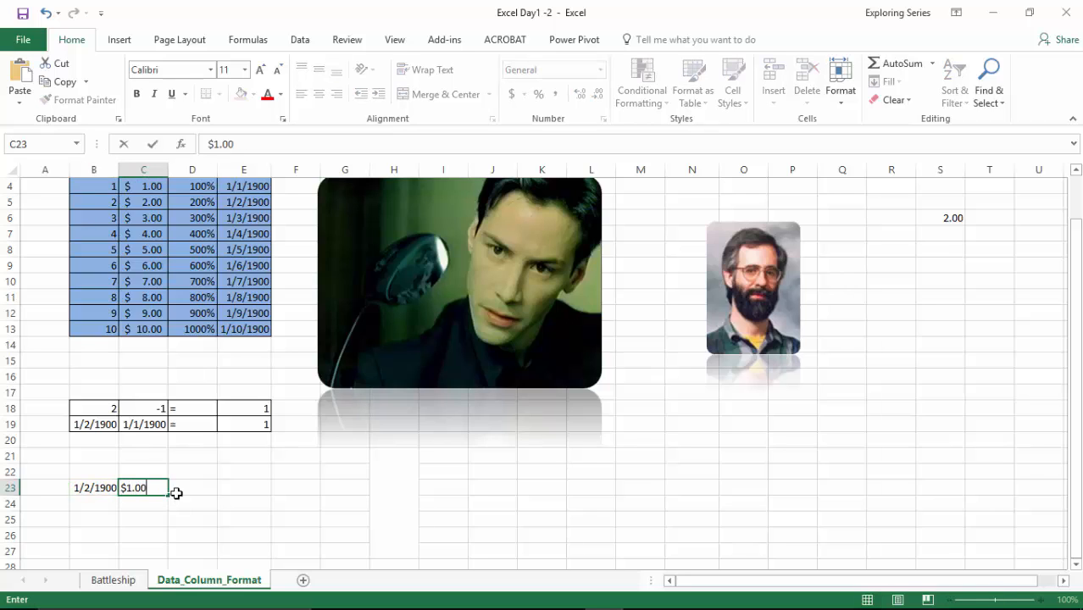
{"action": "key", "text": "Tab"}
Step: Enter the formula =B23-C23 in cell D23 and check the two source cells it subtracts
{"action": "type", "text": "="}
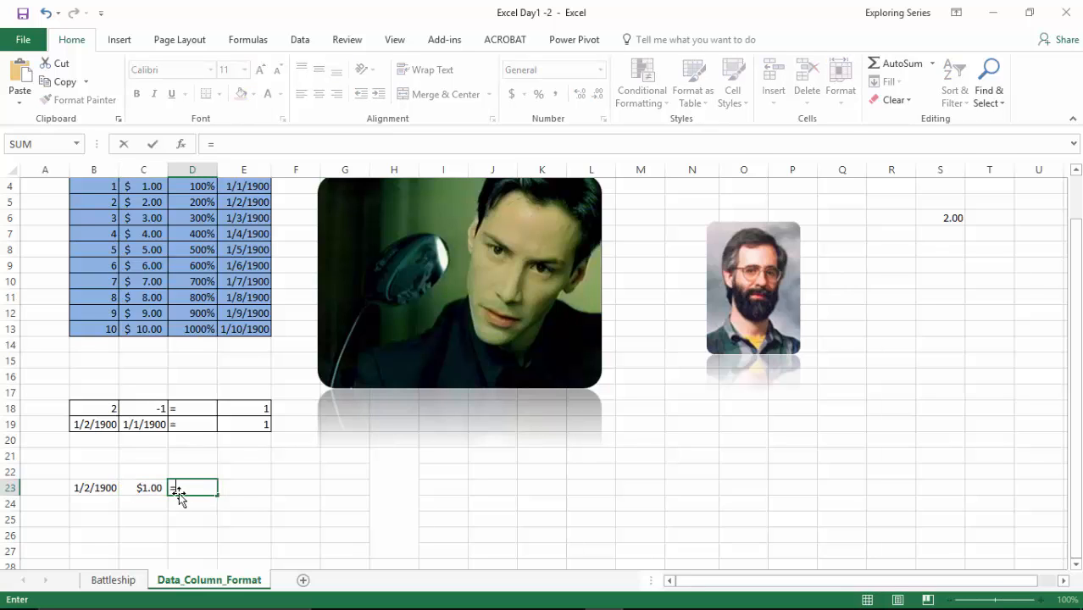
{"action": "left_click", "coordinate": [107, 490]}
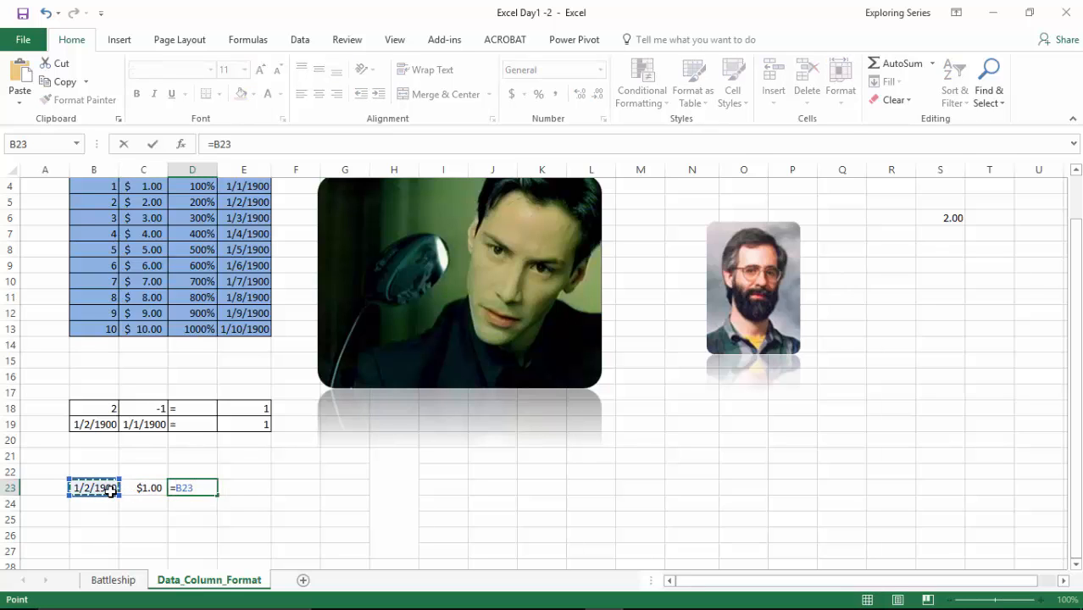
{"action": "type", "text": "-"}
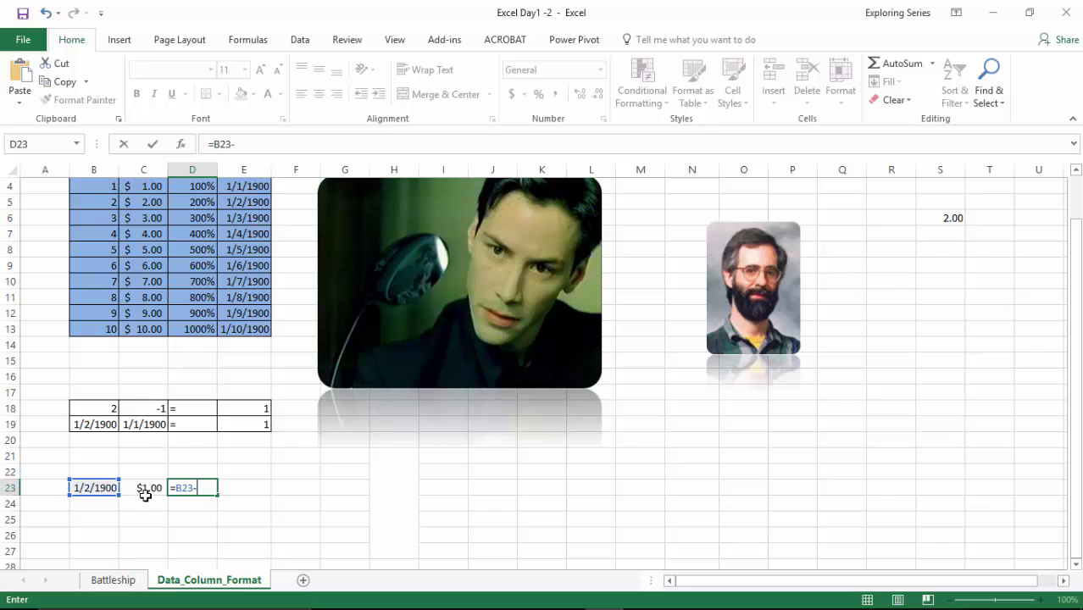
{"action": "left_click", "coordinate": [148, 490]}
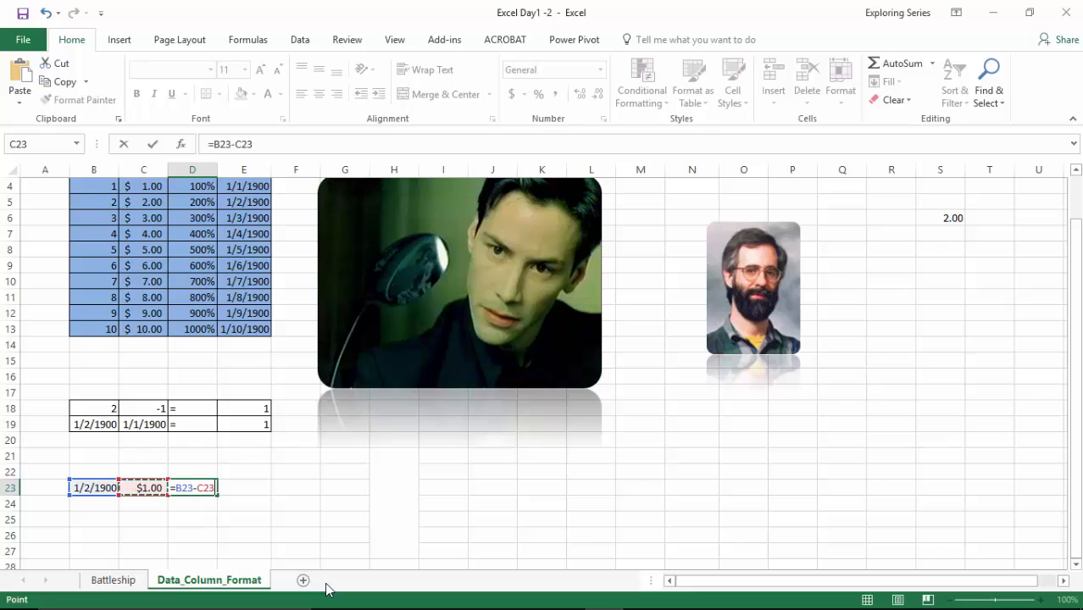
{"action": "key", "text": "Return"}
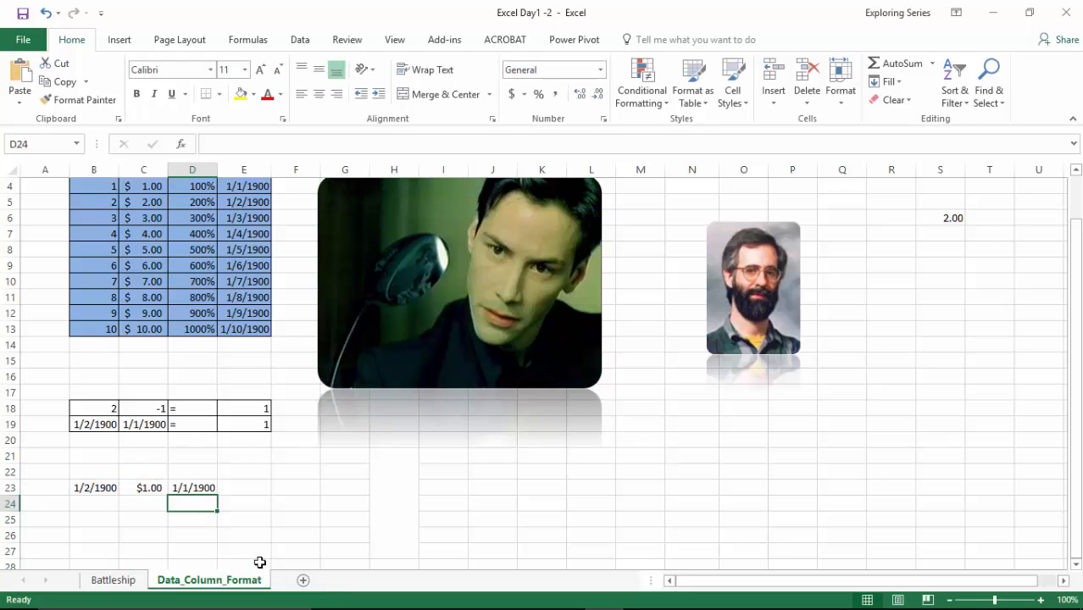
{"action": "left_click", "coordinate": [112, 490]}
{"action": "left_click", "coordinate": [157, 491]}
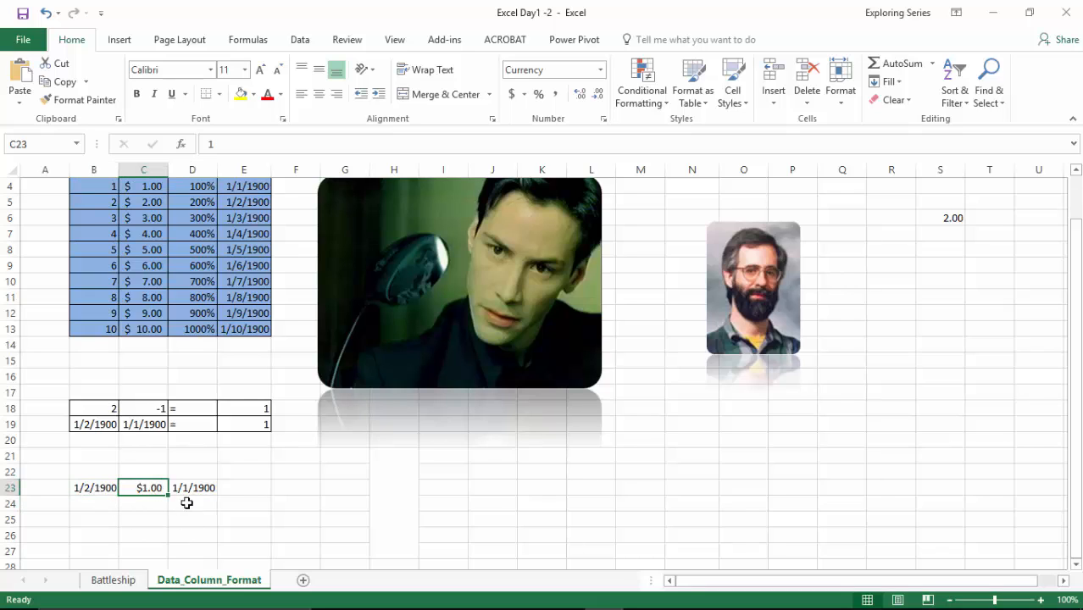